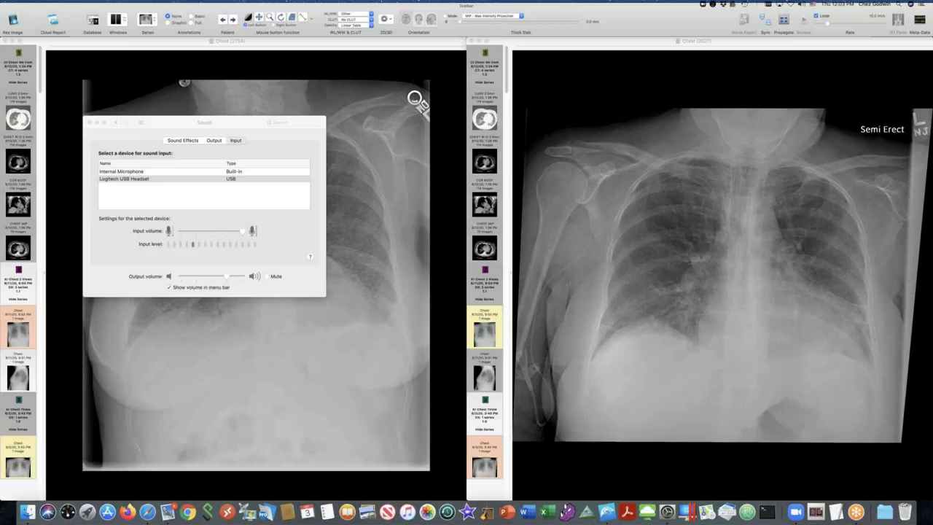
Close the Sound settings window so both frontal chest X-rays show side by side in Horos
left_click(305, 258)
key("super+q")
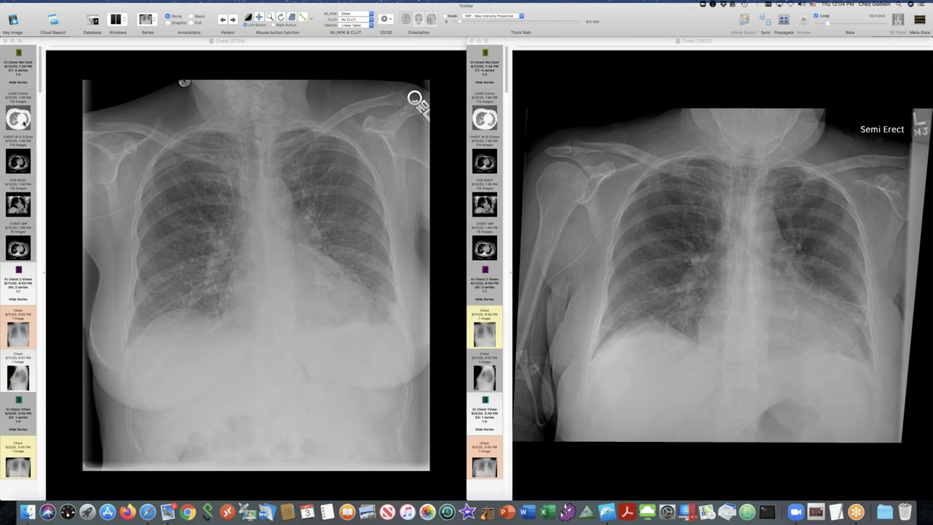
Load the LUNG 2.5mm axial CT into the left viewer and page through its slices to the upper chest
left_click(20, 120)
scroll(252, 229, "down", 5)
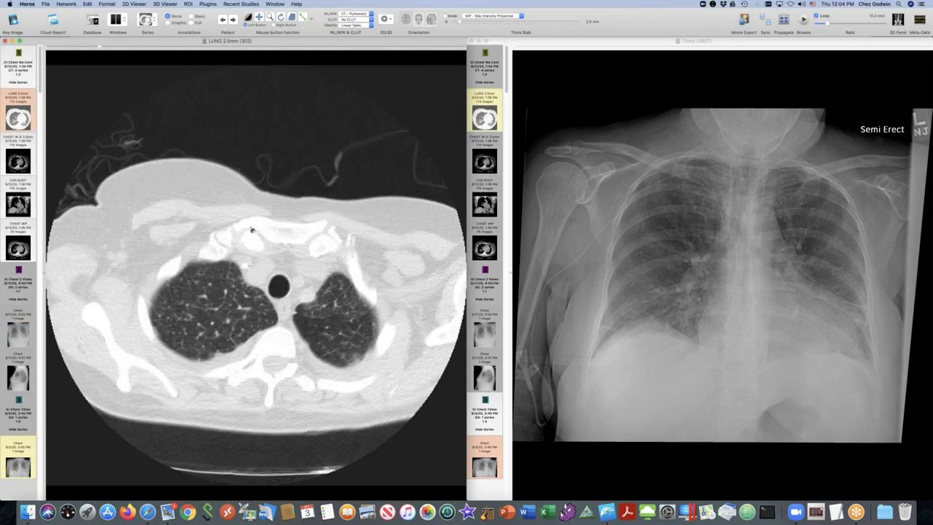
scroll(252, 228, "down", 5)
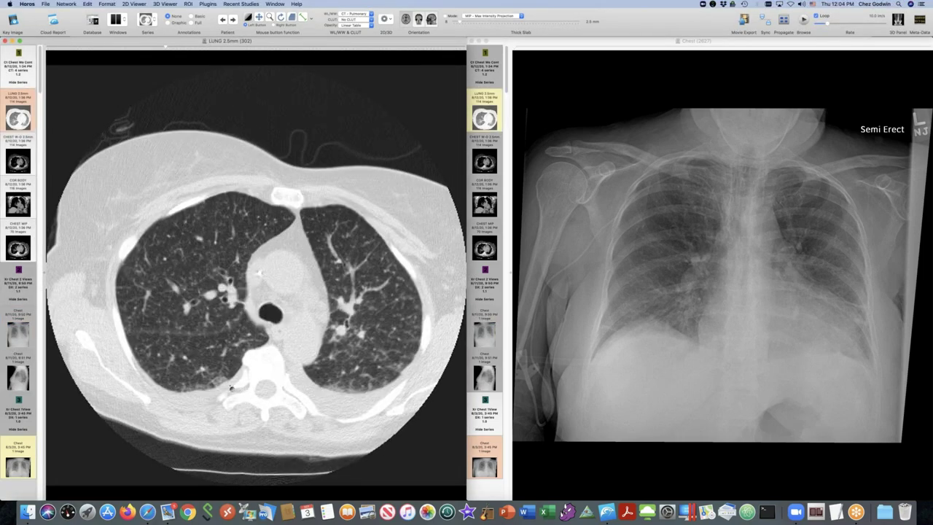
scroll(233, 388, "down", 5)
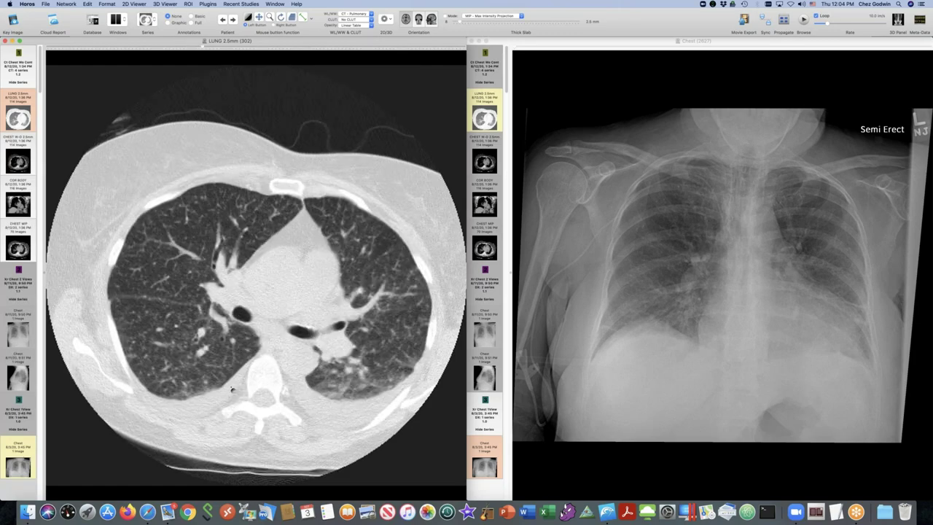
scroll(430, 306, "up", 3)
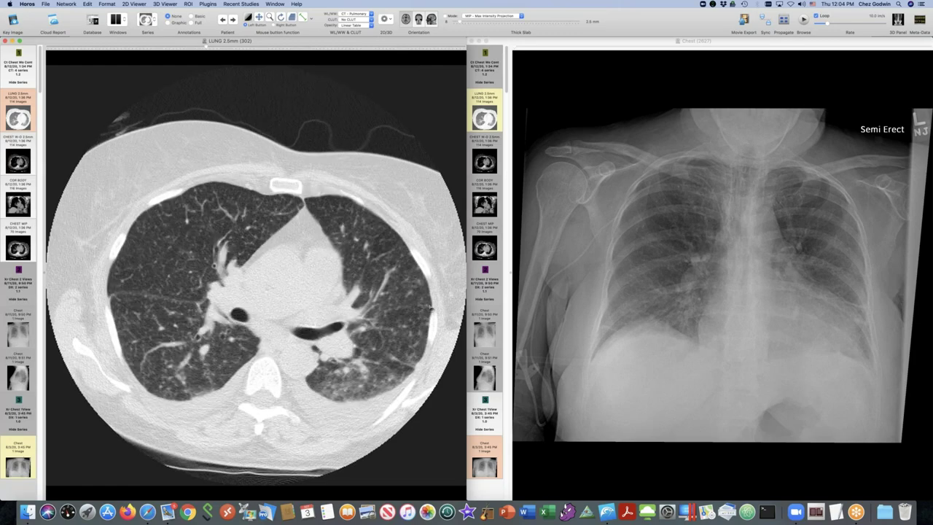
scroll(432, 309, "down", 3)
scroll(434, 322, "down", 4)
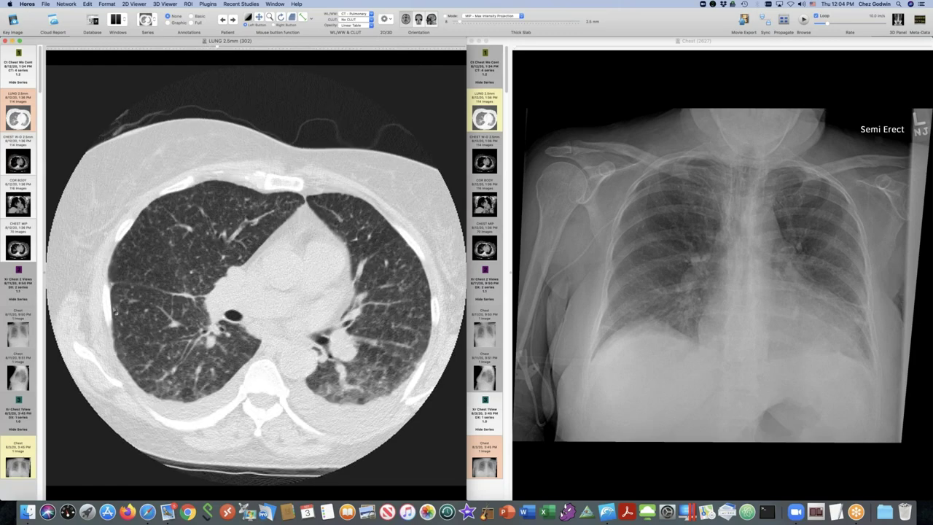
scroll(109, 326, "down", 6)
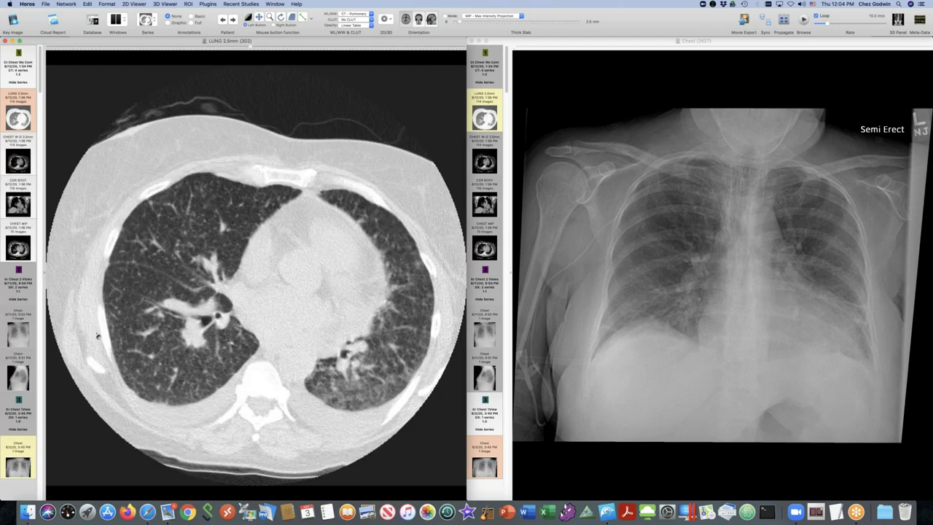
scroll(75, 293, "down", 6)
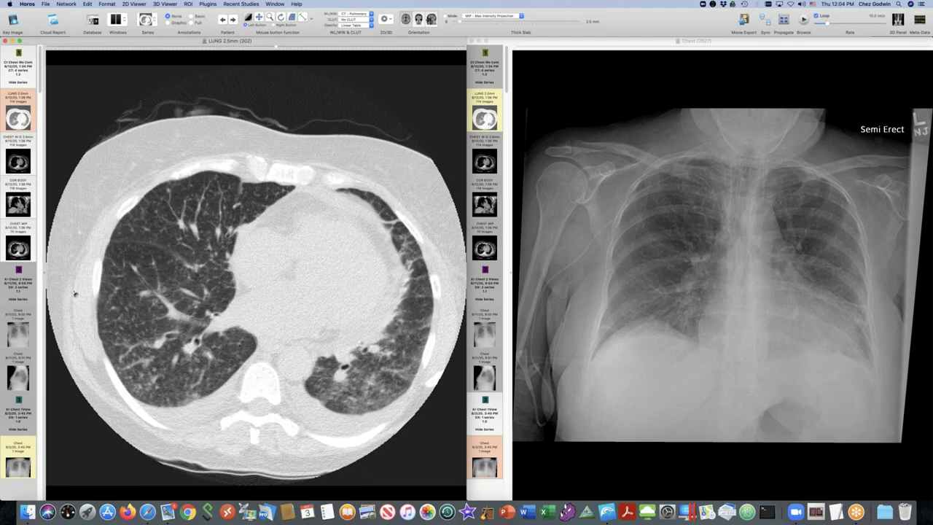
scroll(75, 295, "up", 10)
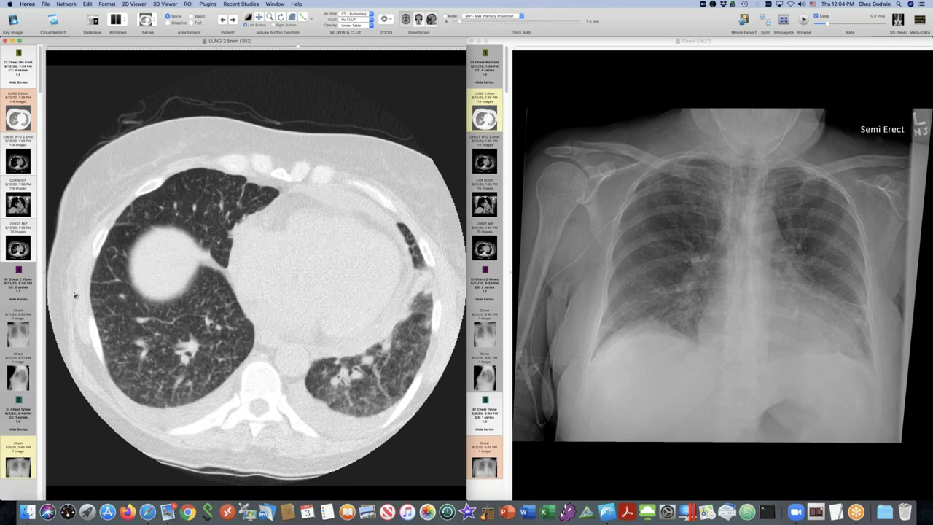
scroll(75, 295, "up", 3)
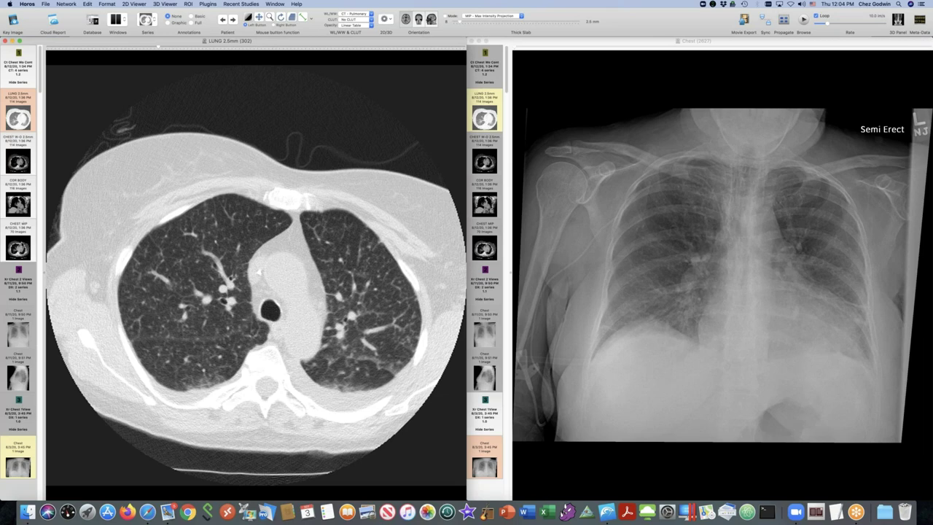
left_click(18, 247)
Scroll back and forth through the CHEST MIP series slices
scroll(230, 334, "down", 5)
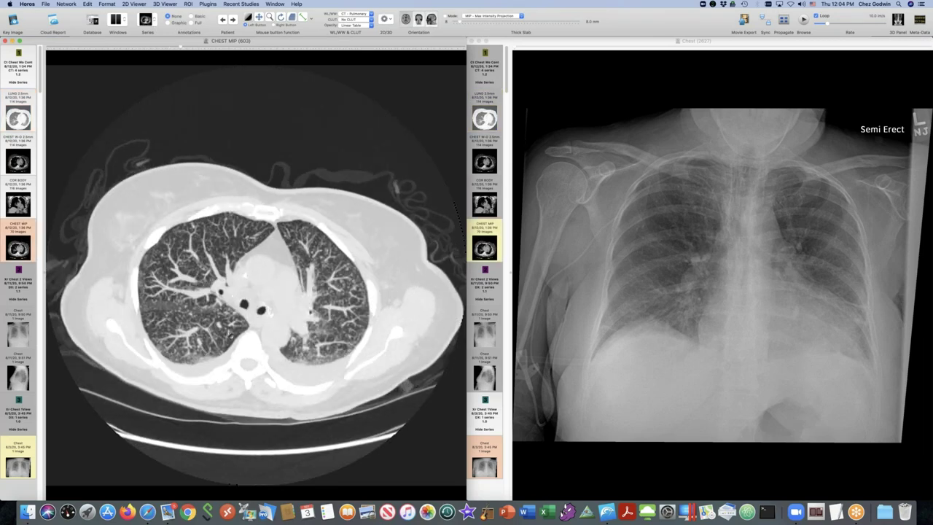
scroll(231, 334, "down", 8)
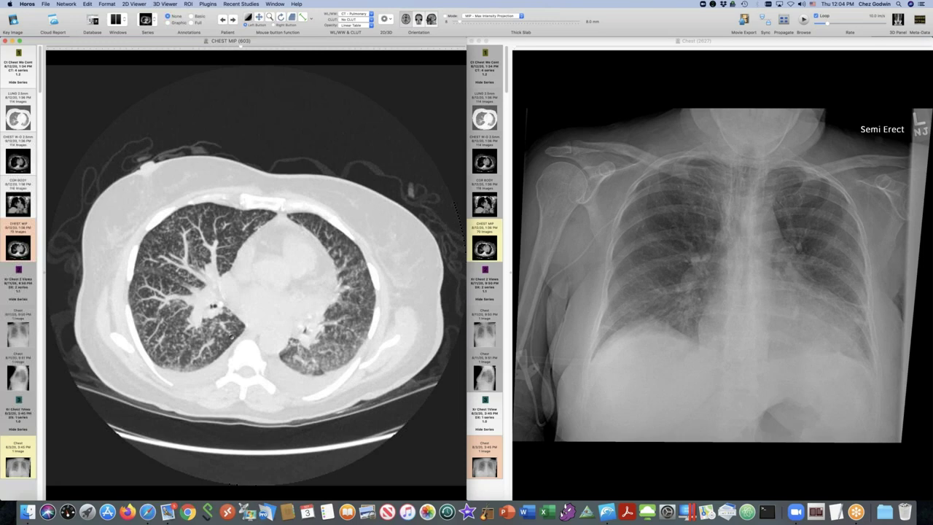
scroll(230, 334, "down", 5)
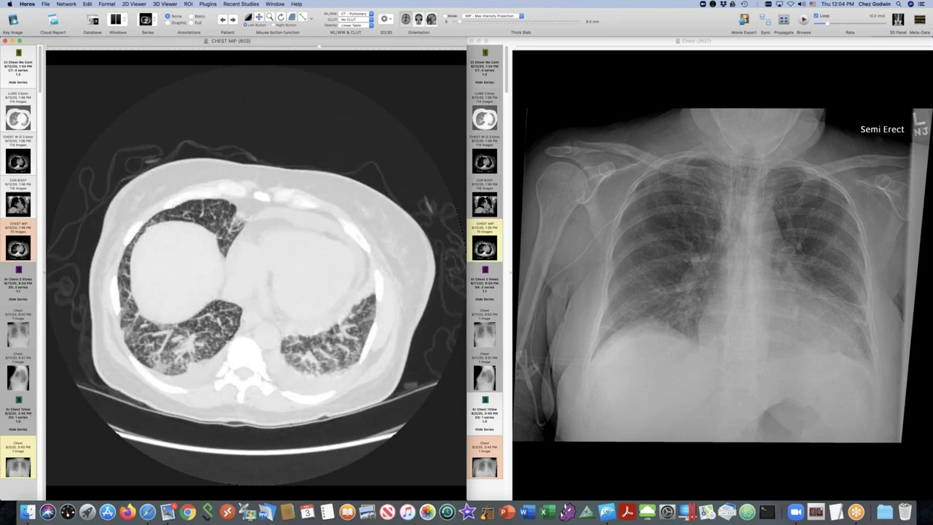
scroll(231, 333, "up", 4)
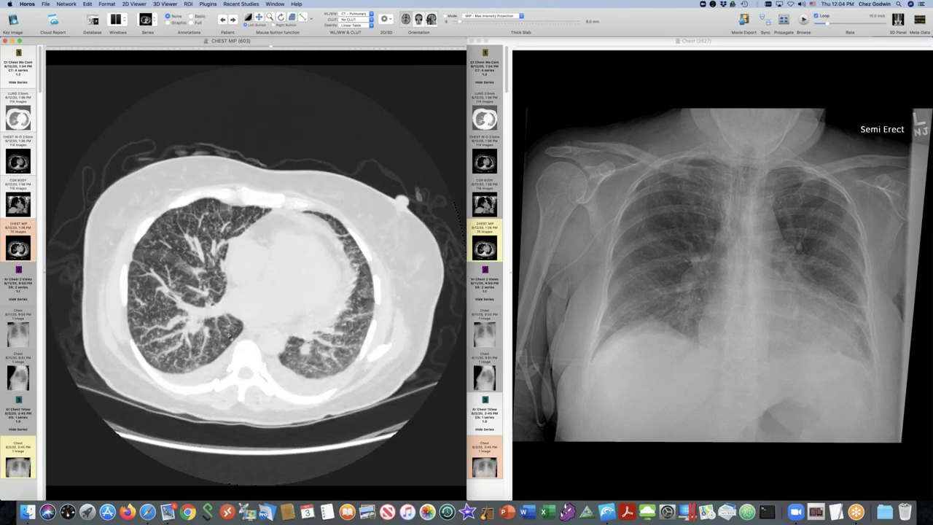
scroll(230, 334, "up", 3)
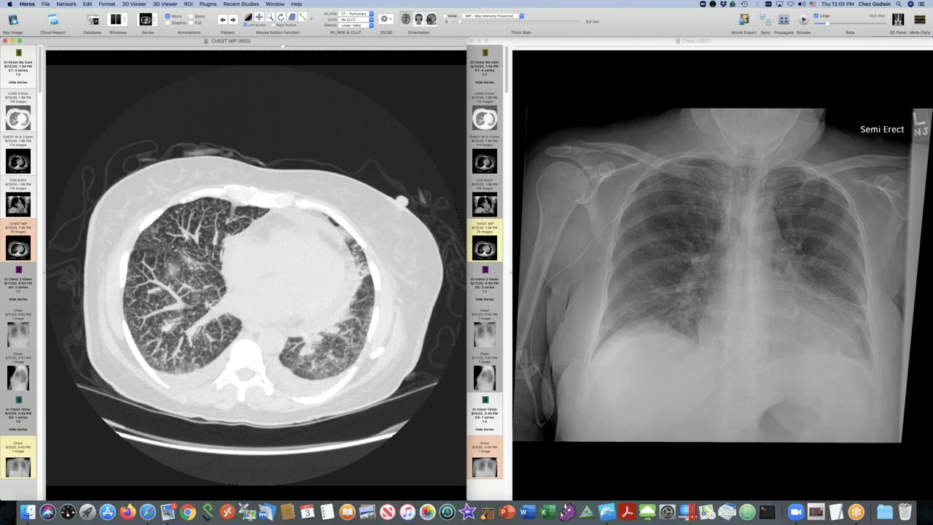
scroll(94, 319, "down", 10)
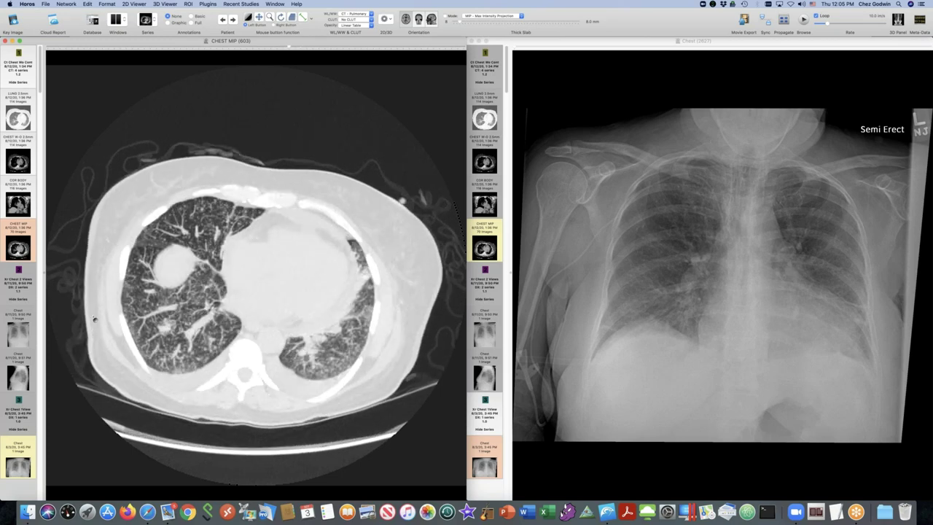
scroll(96, 326, "up", 8)
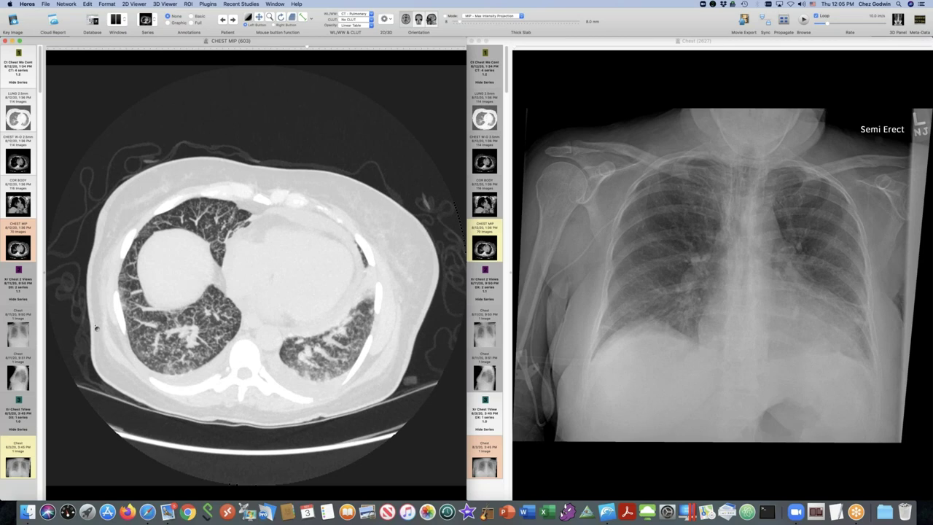
scroll(95, 326, "down", 8)
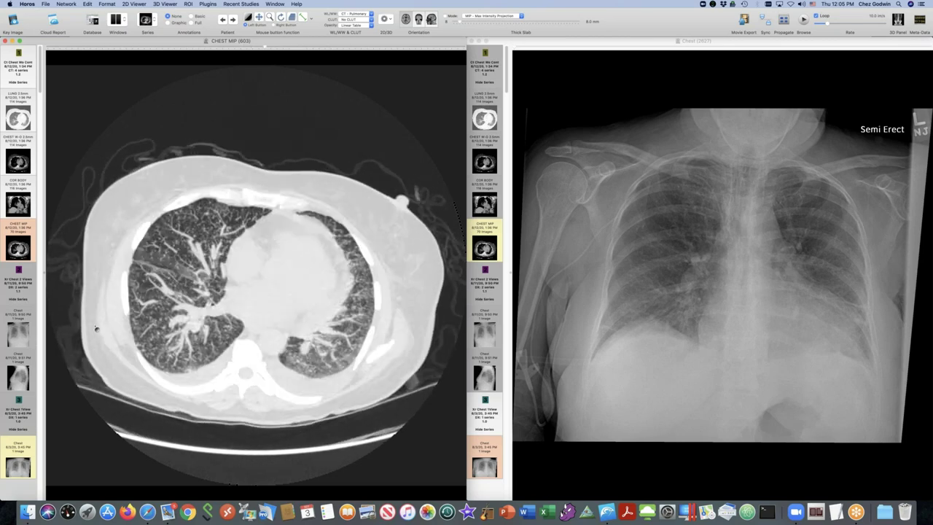
scroll(96, 328, "down", 3)
scroll(95, 329, "down", 6)
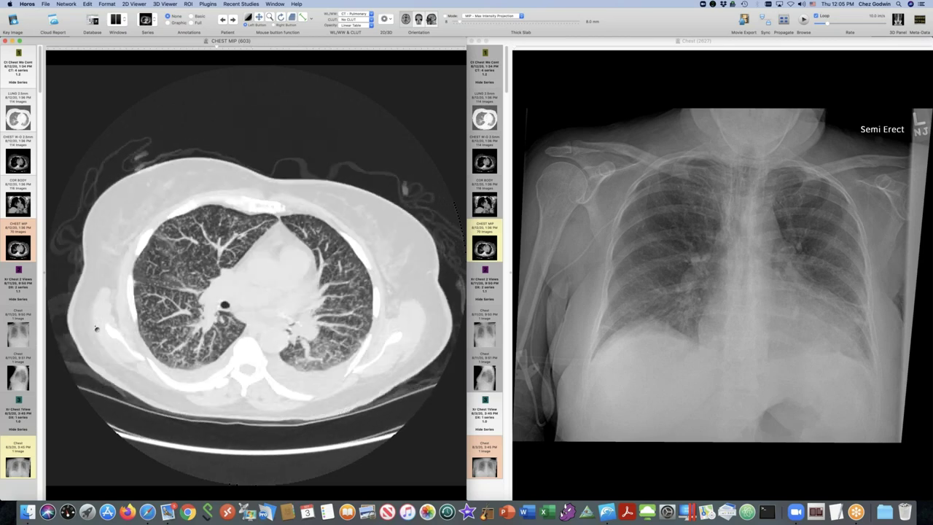
scroll(95, 328, "up", 5)
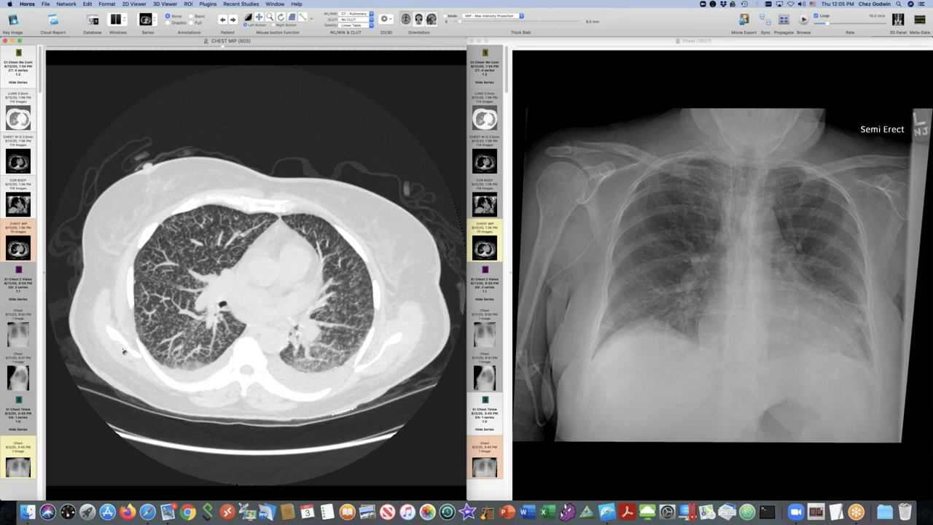
scroll(124, 351, "down", 3)
scroll(123, 352, "down", 2)
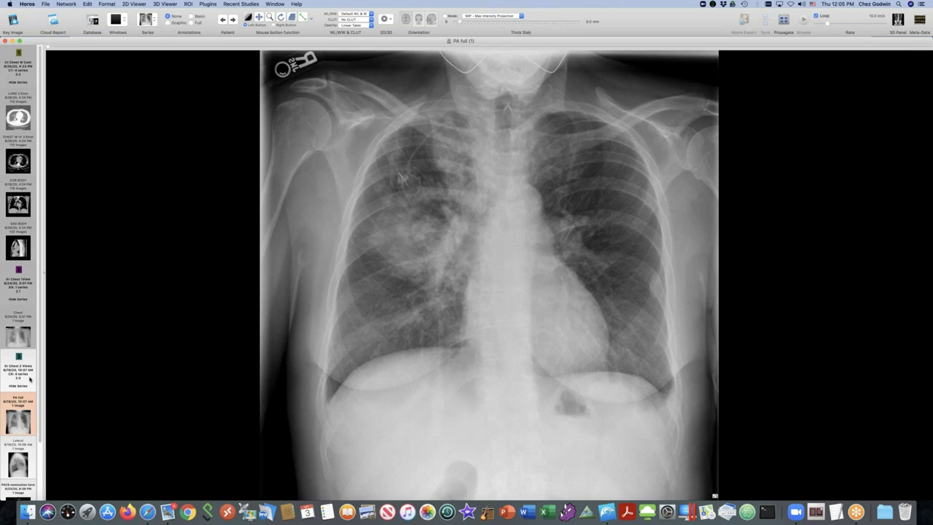
View this study's erect chest X-ray, then load its LUNG 2.5mm axial CT at upper-chest level
scroll(30, 379, "down", 3)
scroll(28, 350, "up", 2)
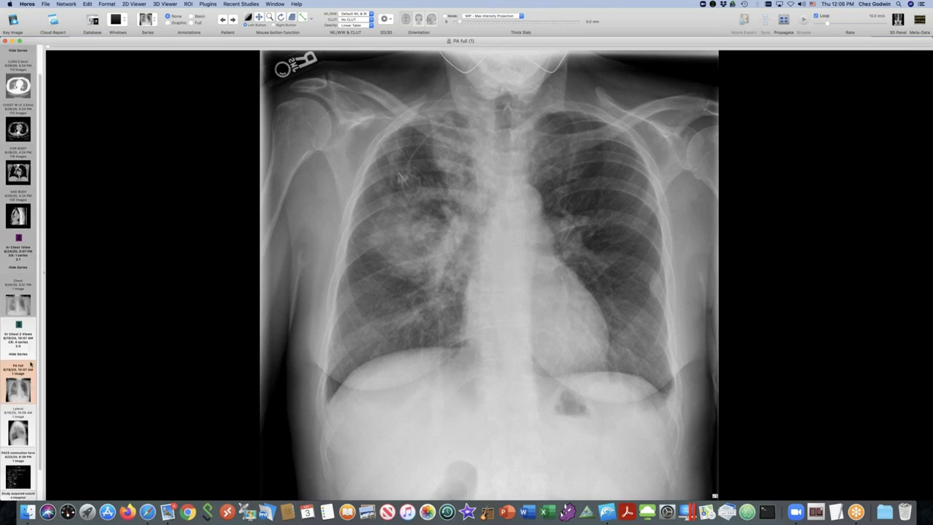
left_click(26, 308)
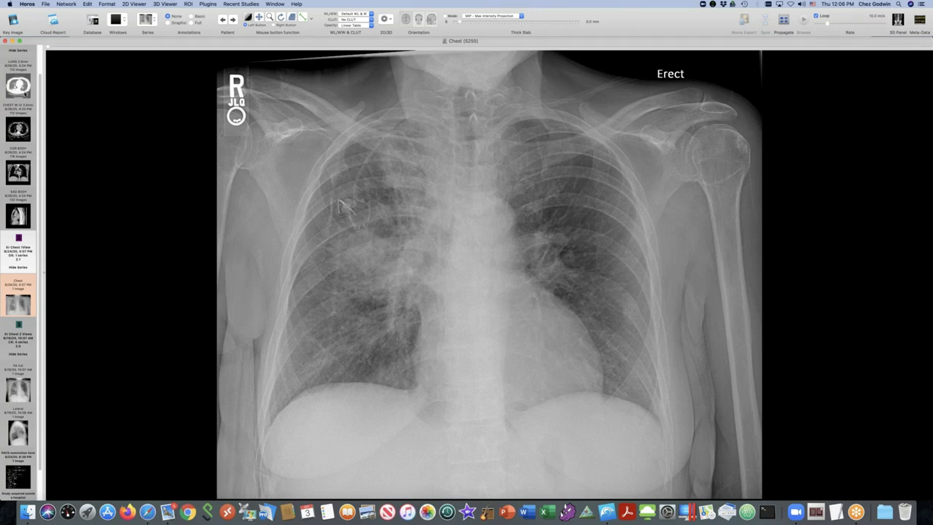
left_click(26, 91)
scroll(314, 312, "down", 5)
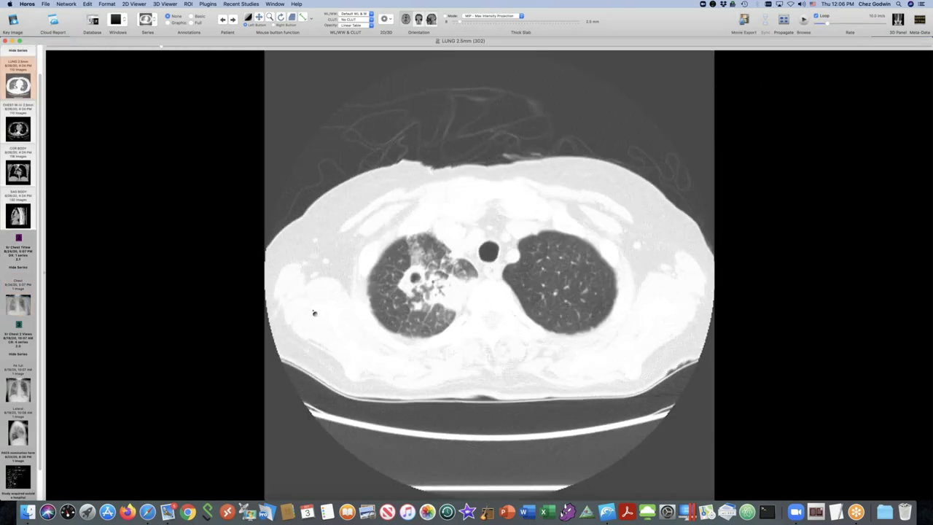
Page through the LUNG 2.5mm axial slices down to mid-chest level
scroll(314, 312, "down", 3)
scroll(314, 312, "up", 4)
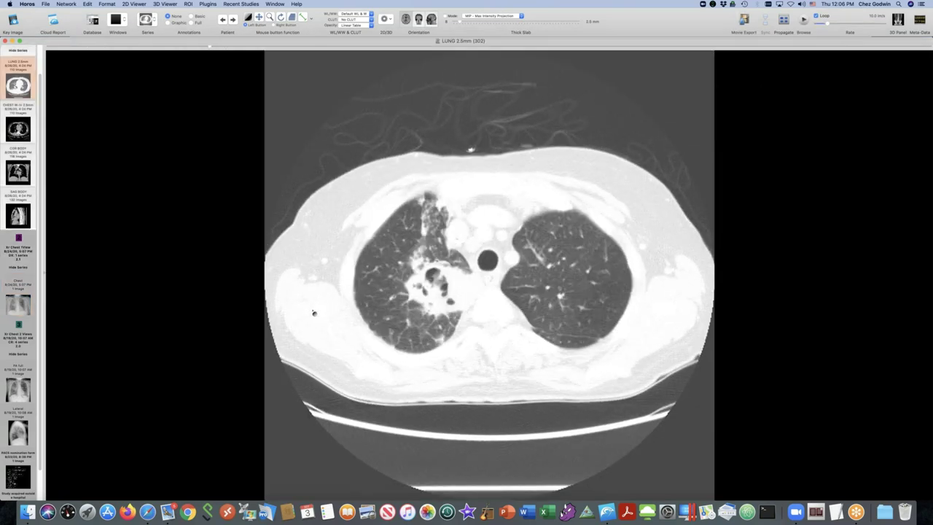
scroll(314, 314, "down", 1)
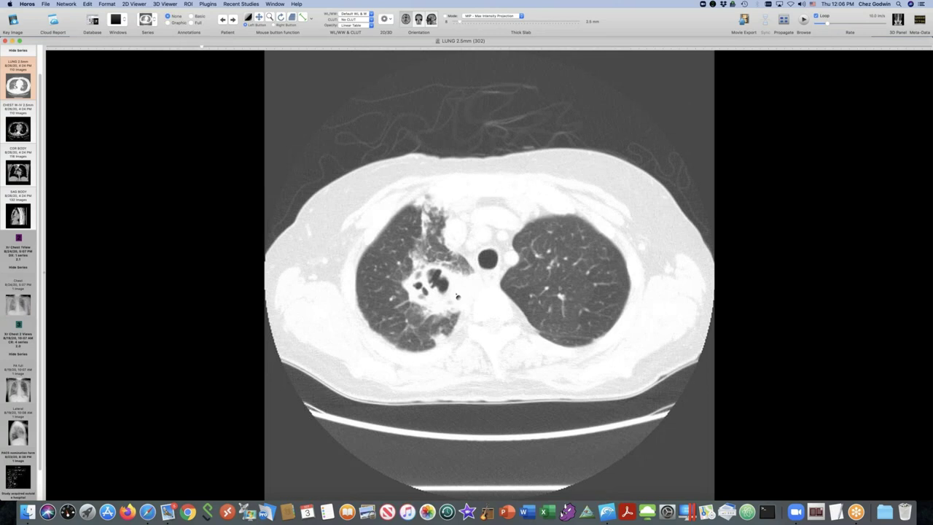
scroll(457, 296, "down", 2)
scroll(458, 295, "up", 5)
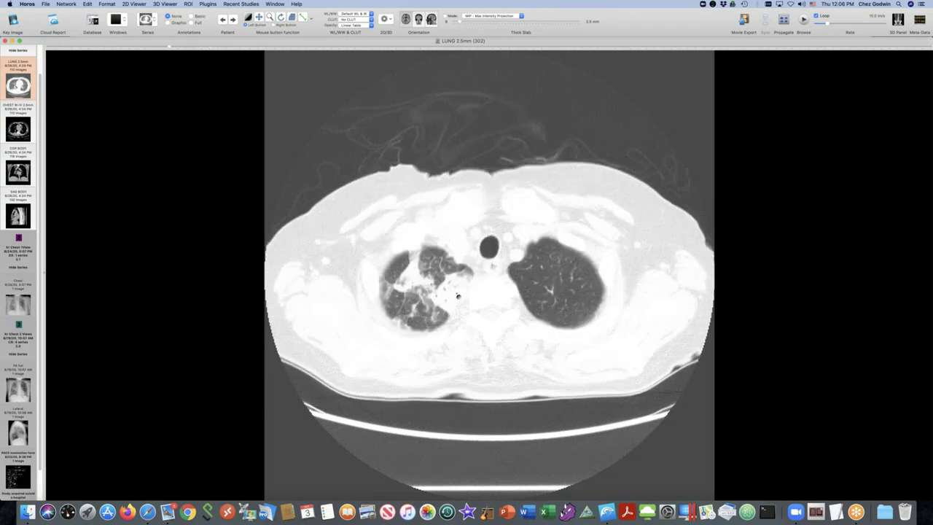
scroll(449, 305, "down", 4)
scroll(476, 314, "down", 3)
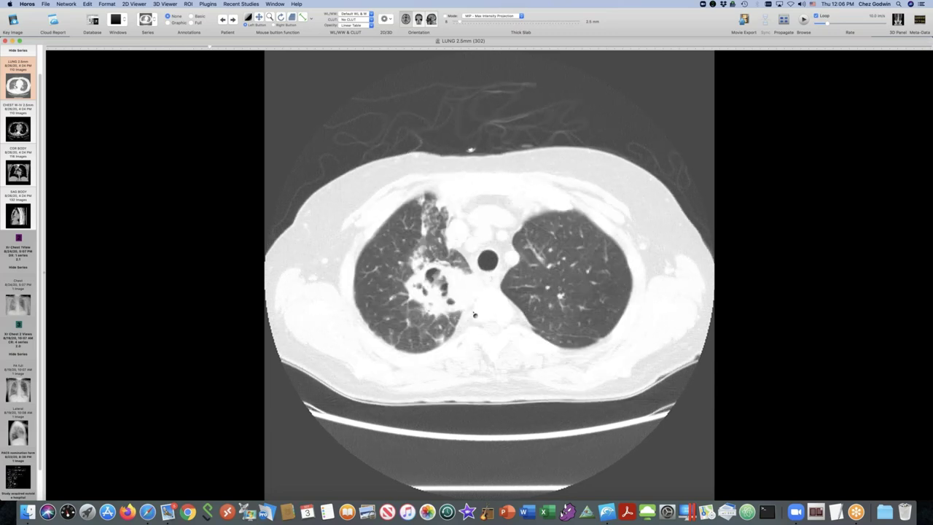
scroll(434, 306, "up", 4)
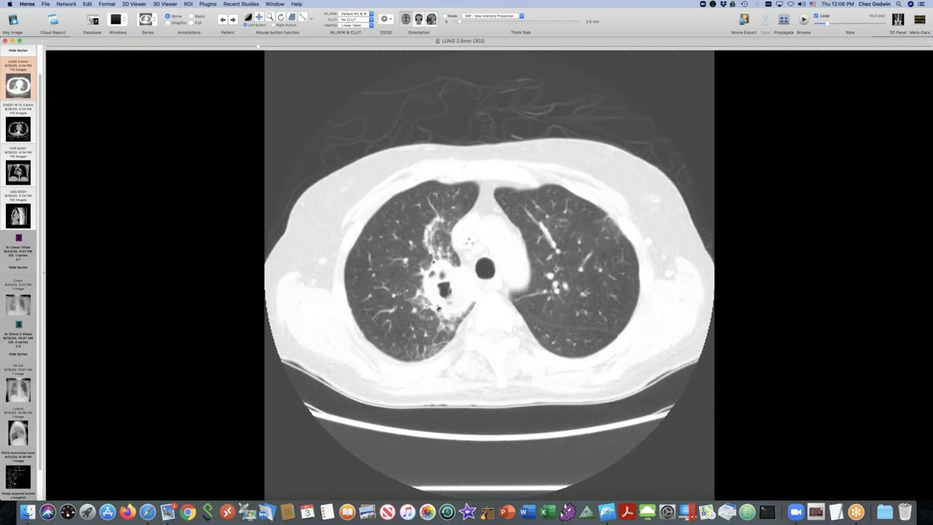
scroll(438, 308, "down", 5)
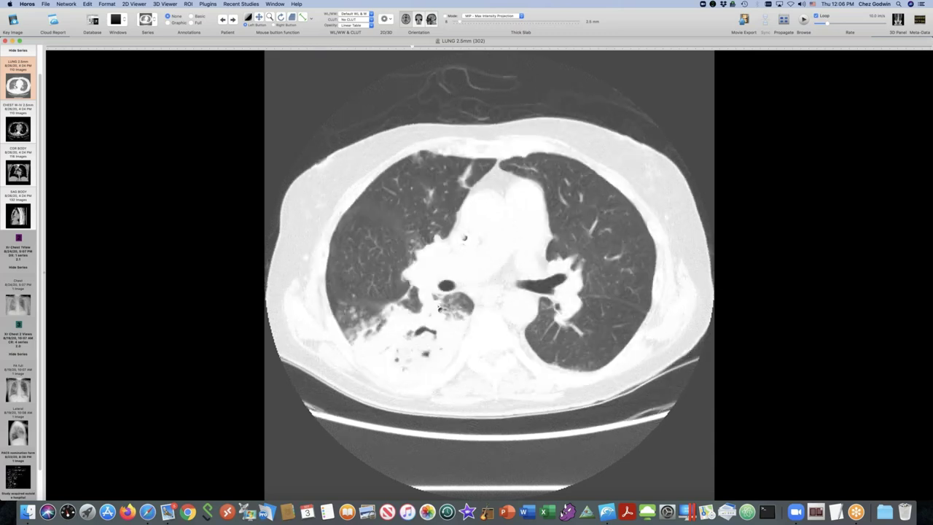
scroll(412, 351, "up", 4)
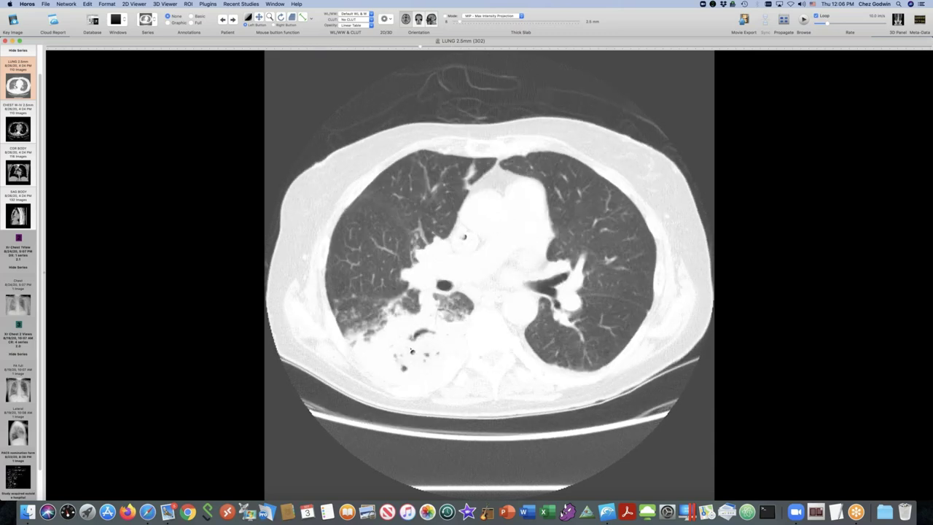
Apply the soft-tissue window preset (key 2) to the axial CT and review nearby slices
key("2")
scroll(412, 352, "up", 2)
scroll(412, 352, "down", 2)
scroll(467, 240, "down", 8)
scroll(467, 240, "up", 15)
Restore the CT - Pulmonary lung window and page up to the right upper-lobe cavitary lesion
key("4")
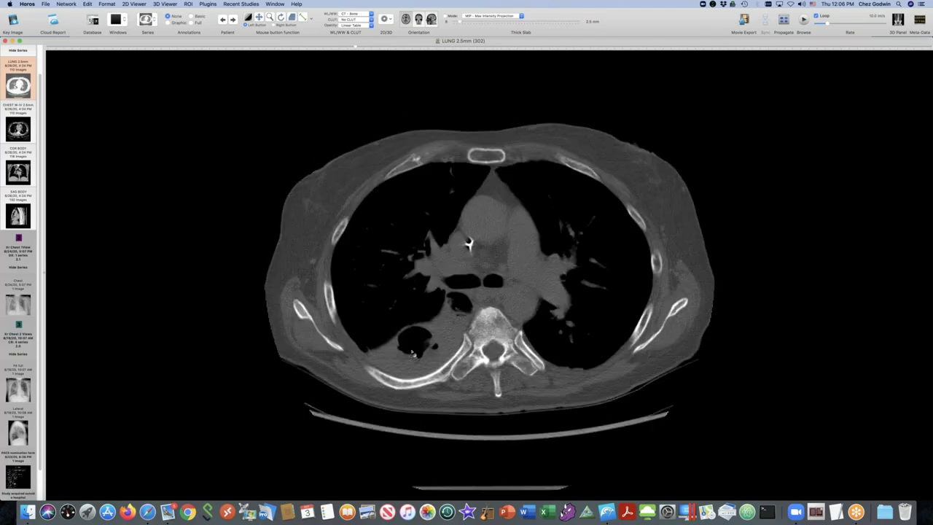
scroll(469, 244, "down", 5)
scroll(463, 236, "up", 3)
scroll(413, 354, "up", 3)
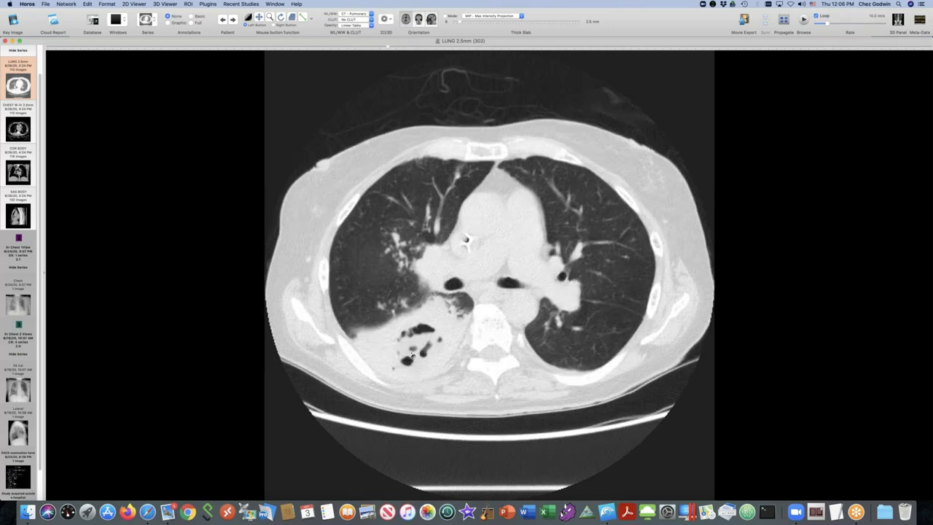
scroll(411, 354, "up", 4)
scroll(412, 356, "up", 5)
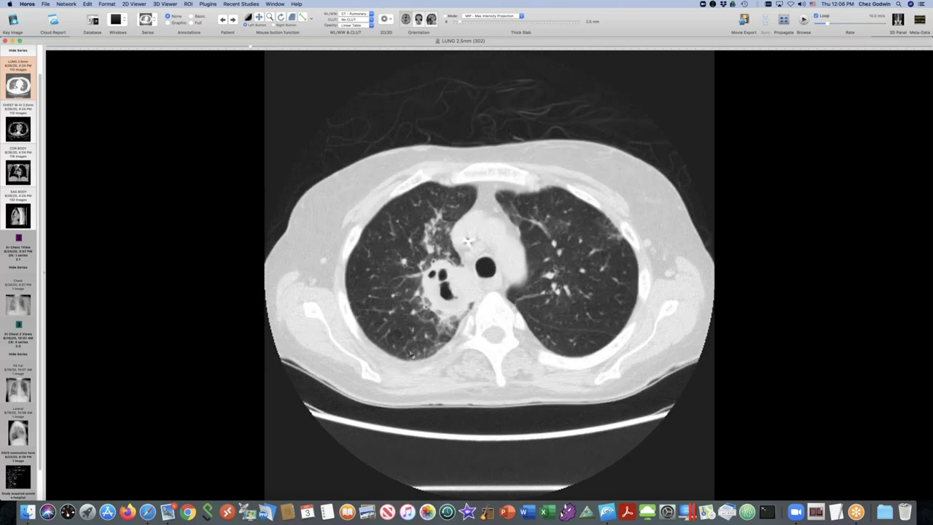
scroll(412, 357, "down", 4)
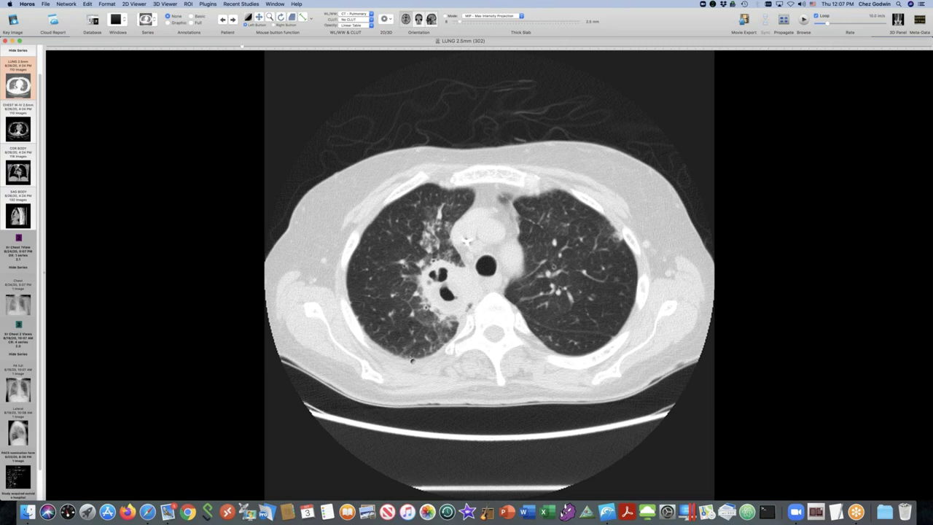
scroll(410, 360, "up", 10)
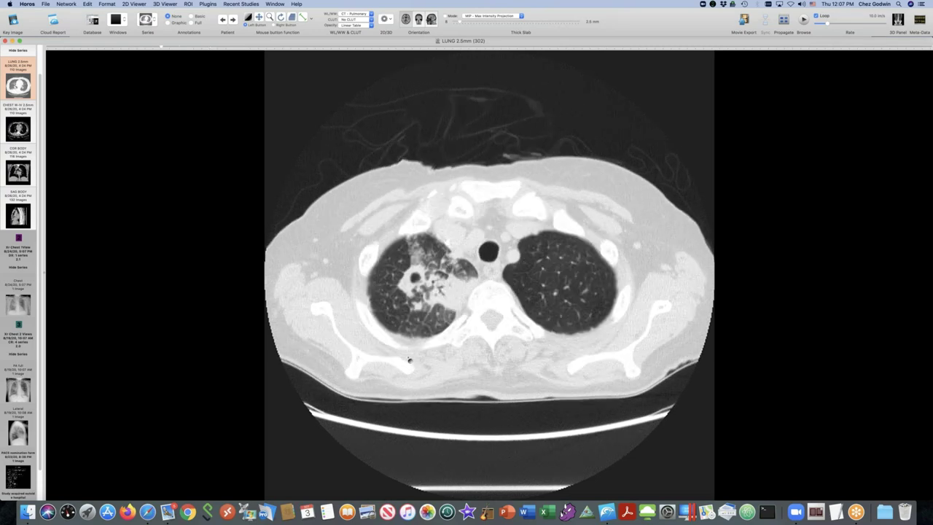
scroll(409, 360, "up", 4)
scroll(409, 361, "down", 4)
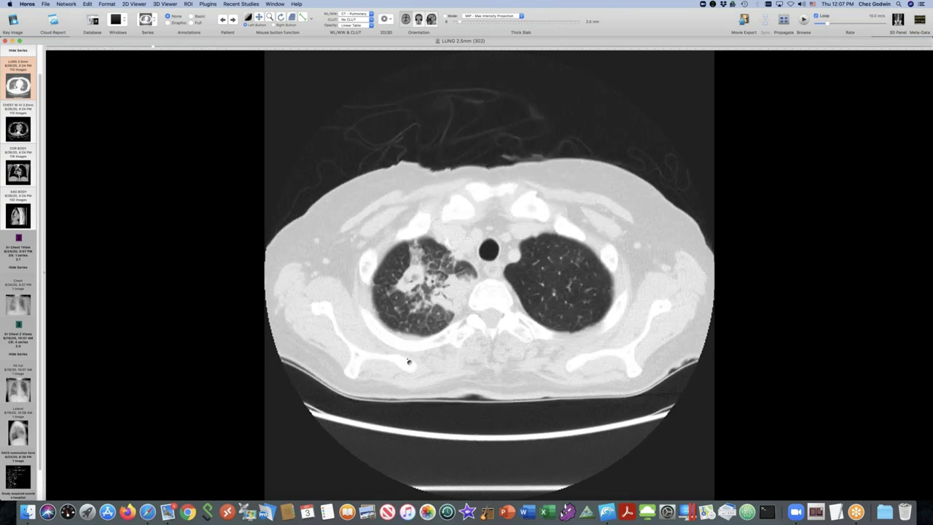
scroll(409, 361, "down", 6)
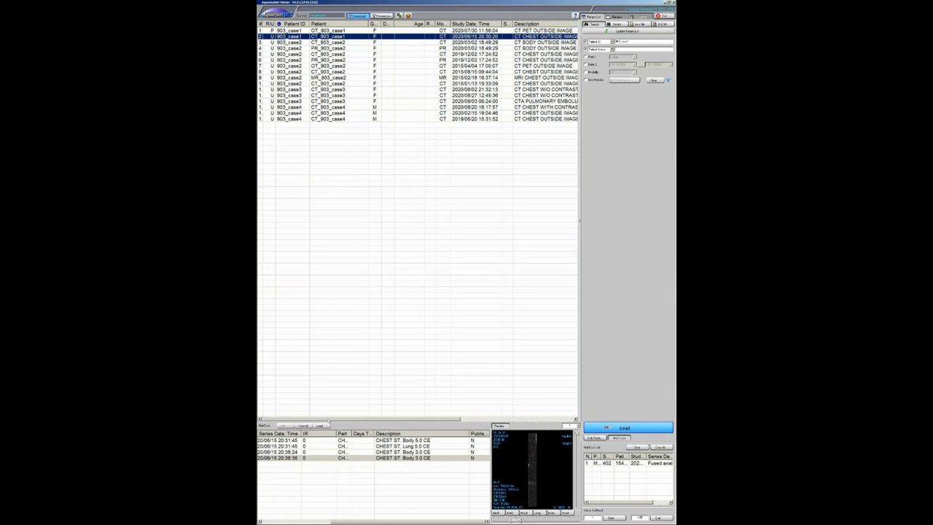
Open the 2020/06/15 chest CT study from the Patient List into the four-pane MPR and 3D layout
scroll(341, 460, "left", 5)
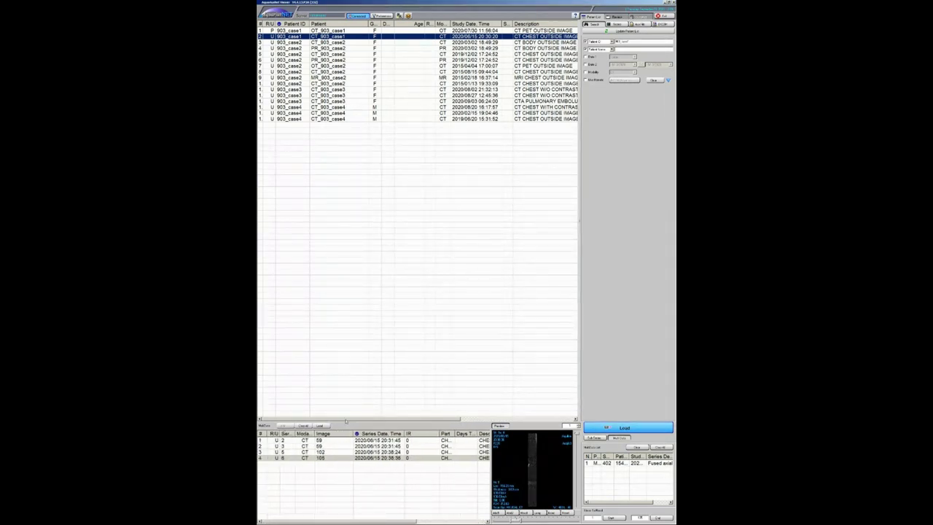
double_click(428, 37)
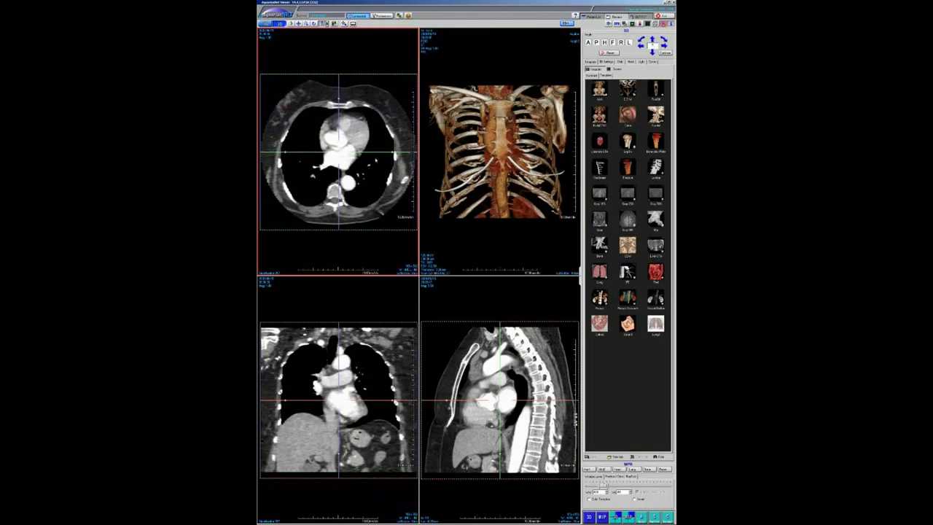
Maximize the sagittal reformat and scroll through its slices
double_click(468, 366)
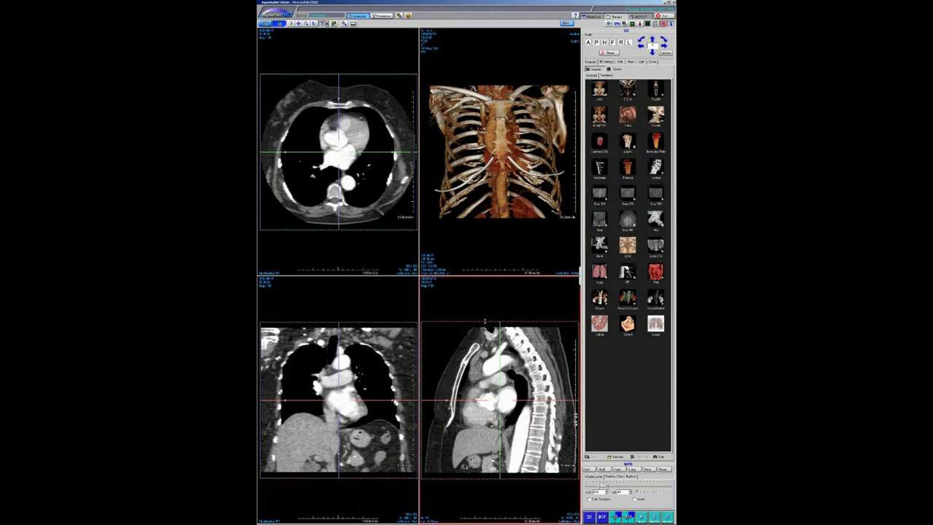
scroll(447, 280, "down", 3)
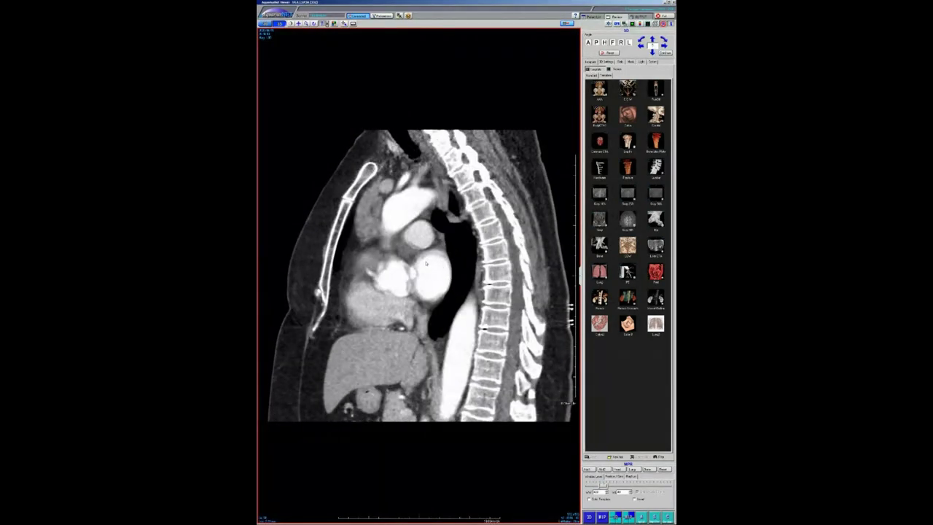
scroll(380, 231, "down", 5)
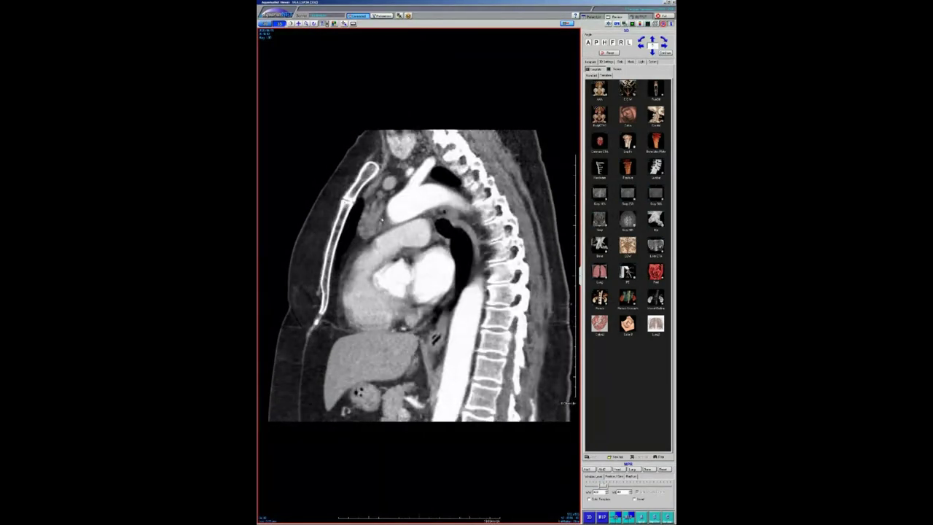
scroll(380, 217, "down", 6)
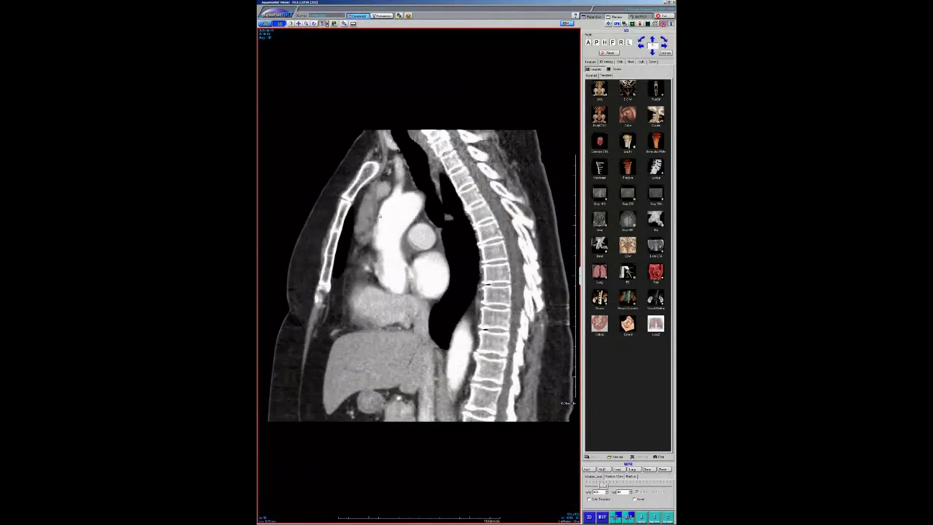
scroll(372, 216, "down", 6)
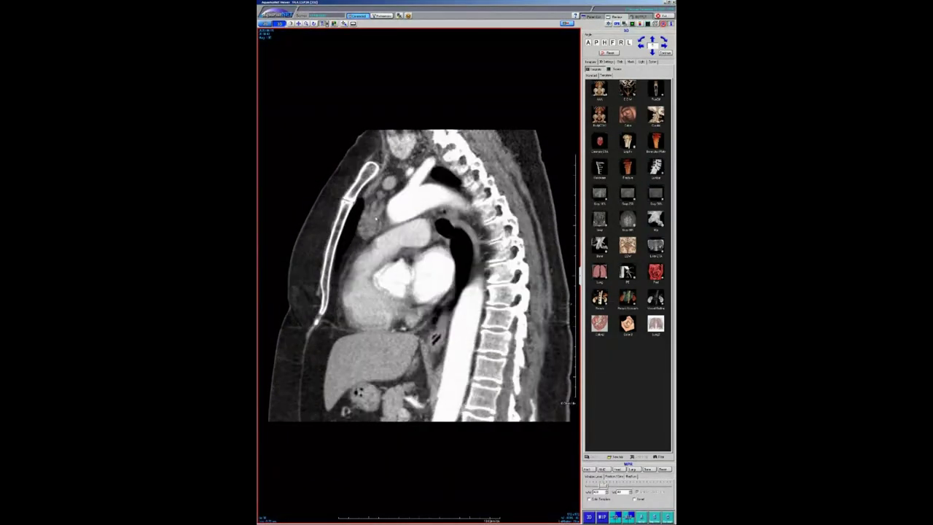
scroll(376, 218, "down", 6)
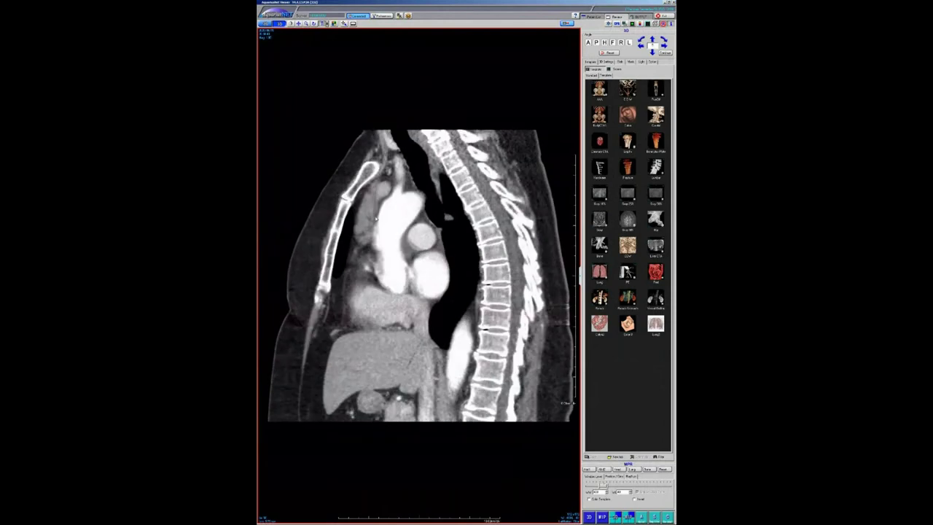
scroll(375, 217, "up", 4)
scroll(373, 223, "down", 4)
scroll(372, 226, "down", 4)
Return to the Patient List and select the CHEST ST. Body 5.0 CE series
left_click(592, 17)
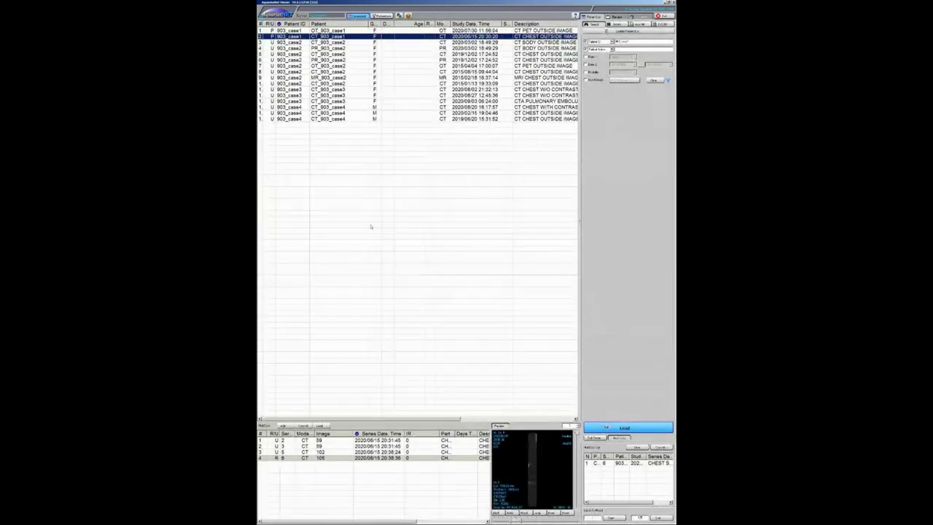
left_click_drag(388, 520, 410, 520)
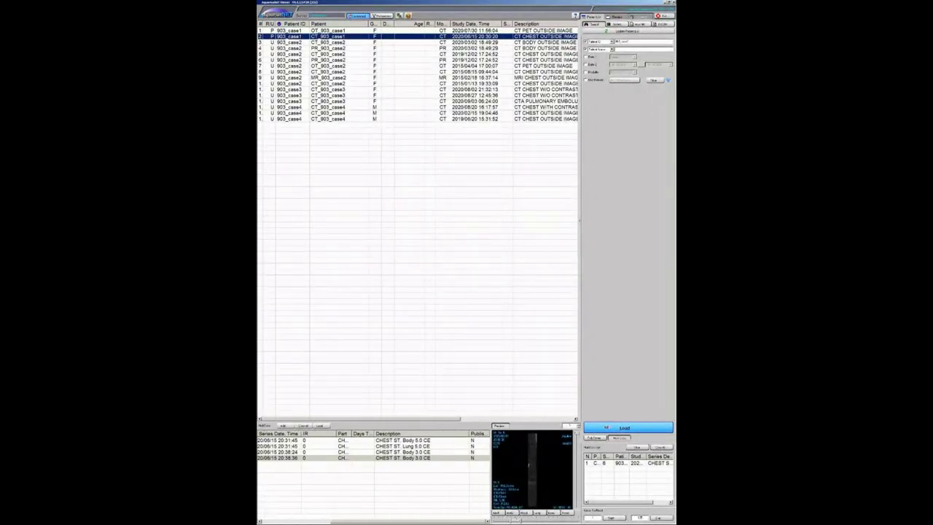
left_click(395, 440)
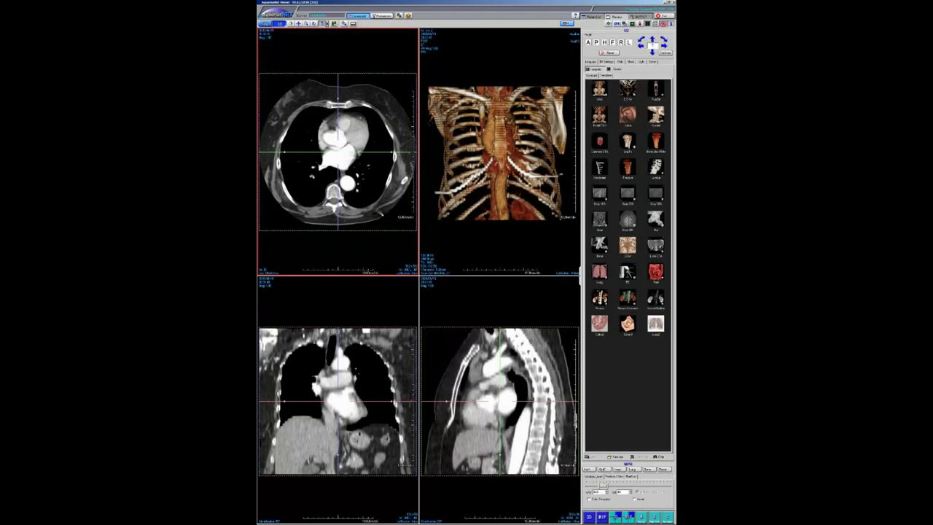
Maximize the axial contrast CT pane and scroll from upper-chest to heart-level slices
double_click(363, 199)
scroll(434, 255, "up", 5)
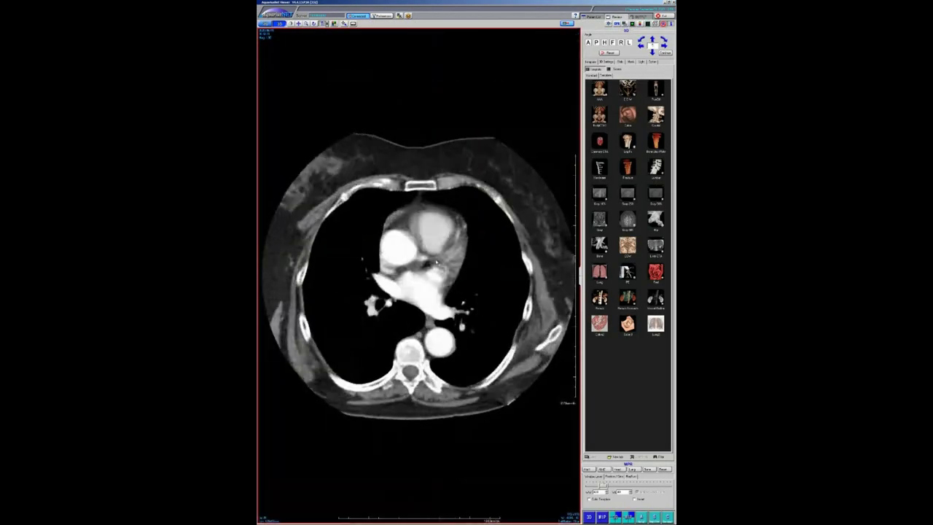
scroll(435, 254, "up", 10)
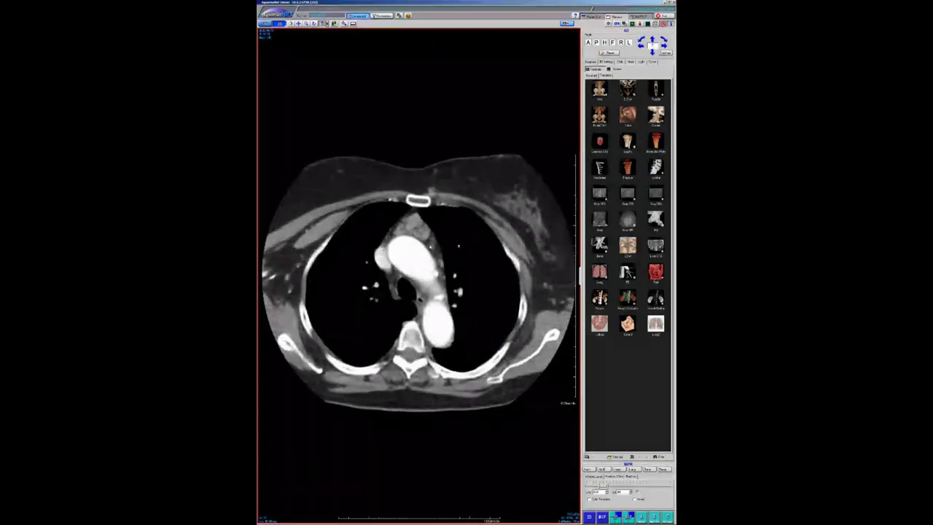
scroll(545, 389, "up", 5)
scroll(545, 388, "down", 5)
scroll(422, 230, "down", 8)
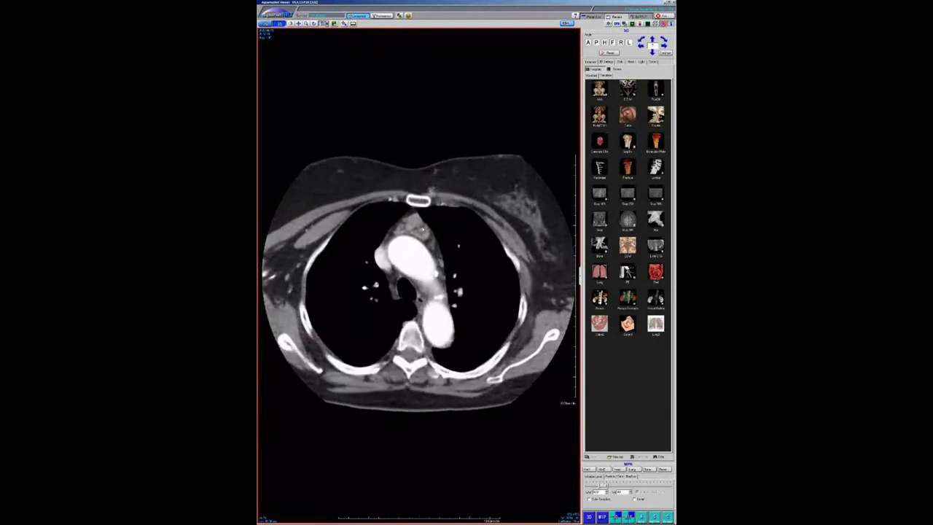
scroll(422, 230, "down", 5)
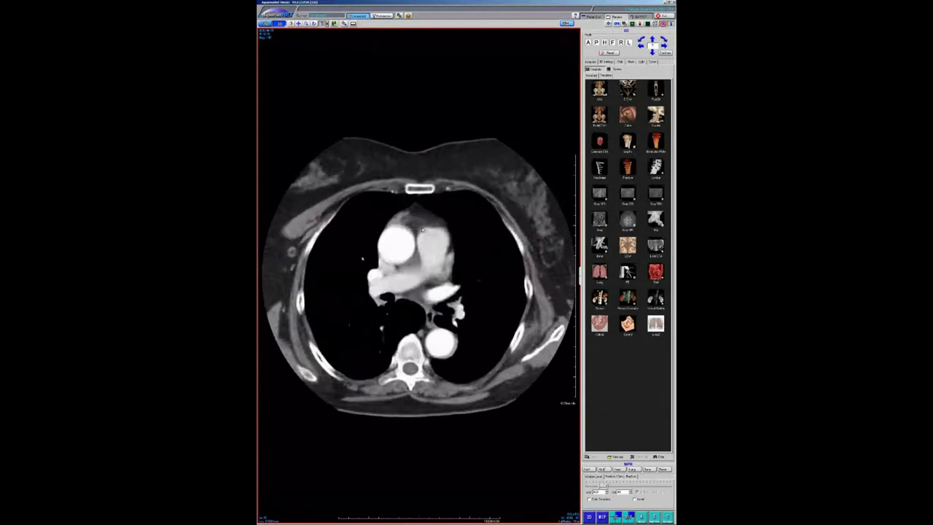
scroll(422, 229, "up", 10)
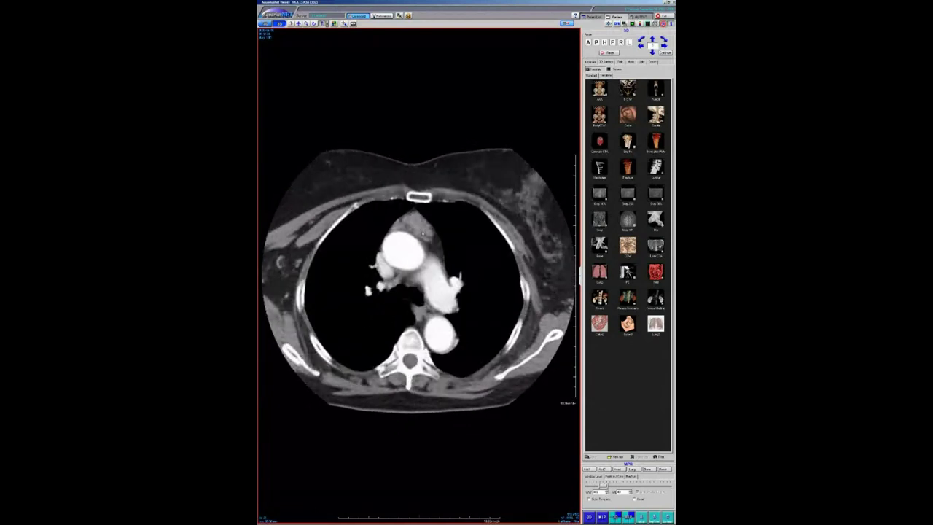
scroll(422, 231, "up", 10)
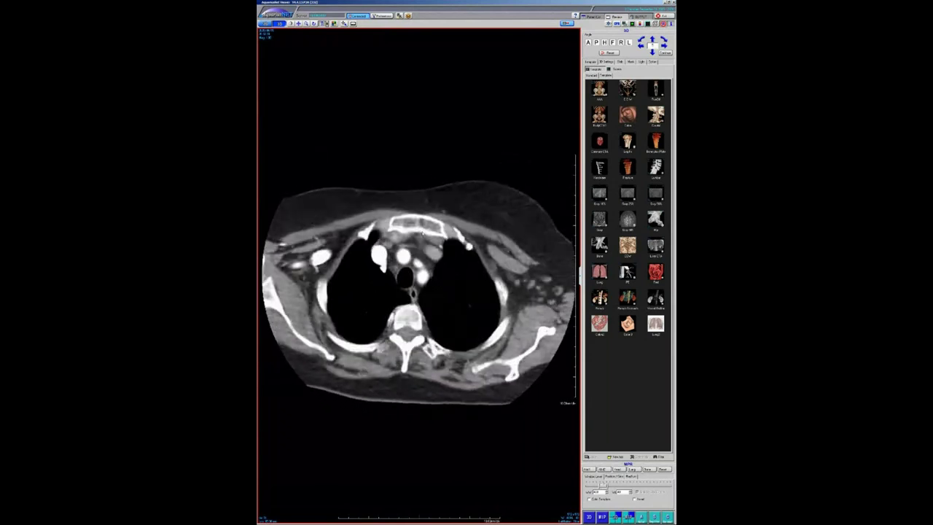
scroll(421, 231, "down", 10)
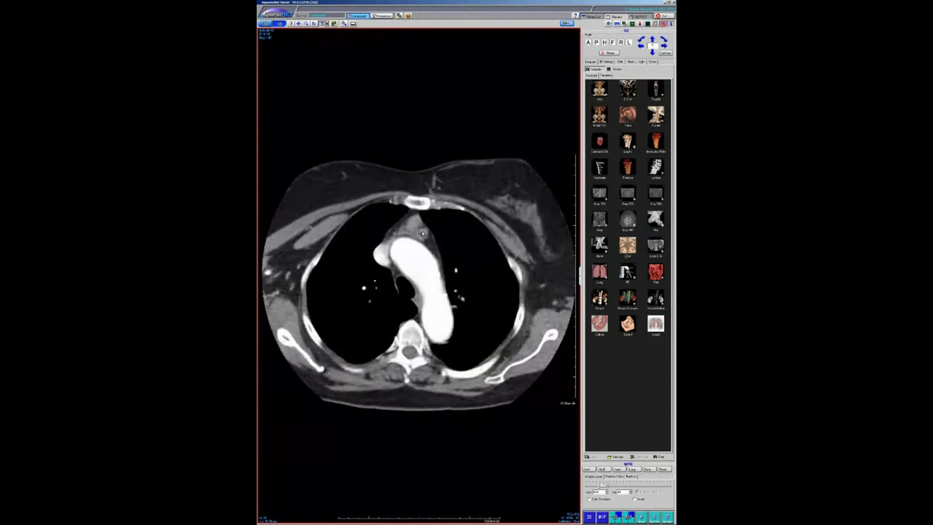